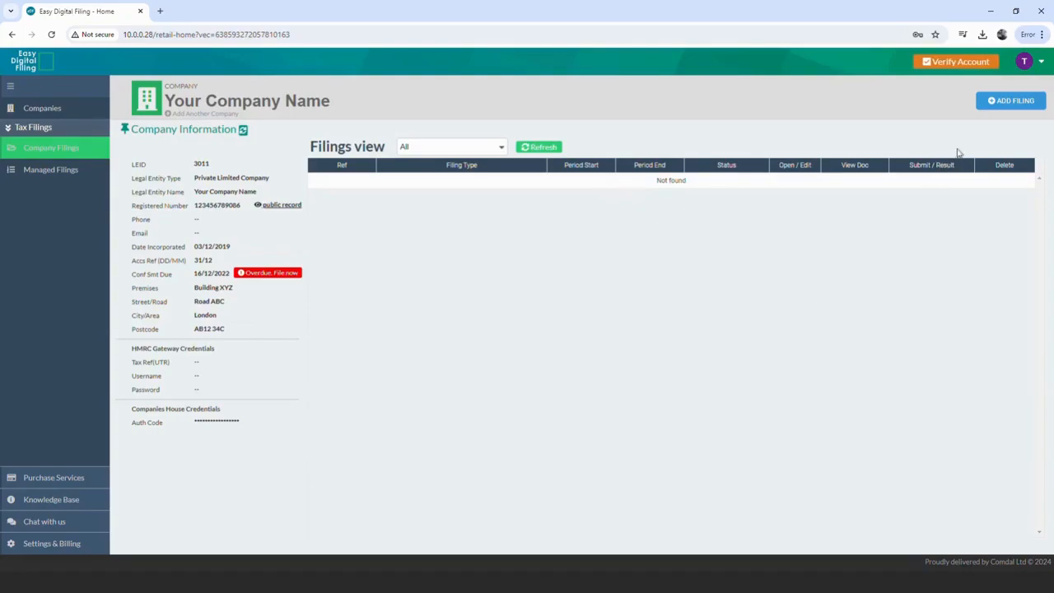
- Create a Companies House Micro Limited Company filing with the reporting period starting 23-May-2023
{"action": "left_click", "coordinate": [989, 103]}
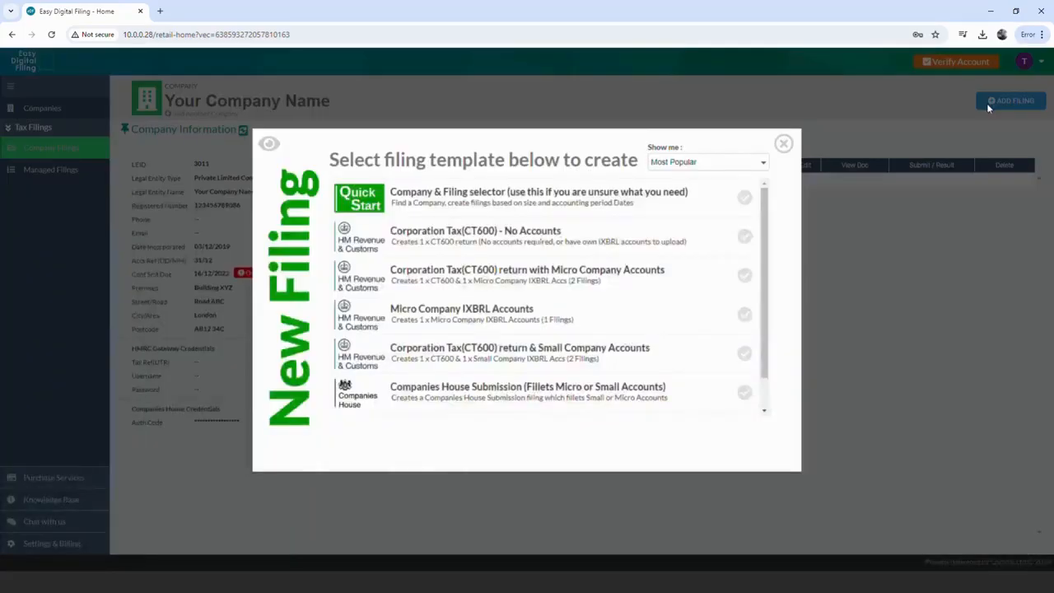
{"action": "left_click", "coordinate": [766, 164]}
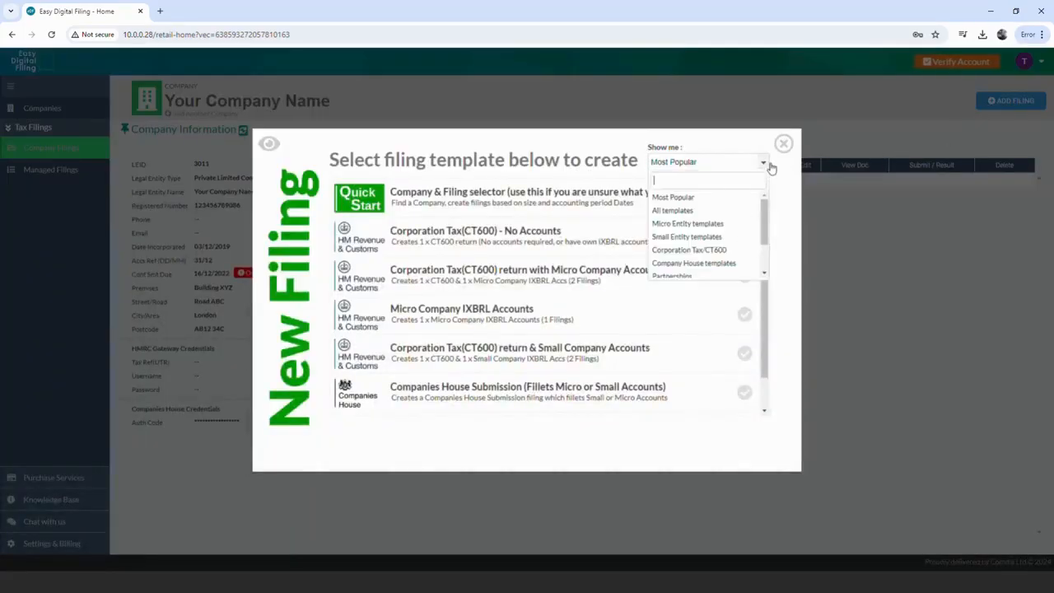
{"action": "left_click", "coordinate": [737, 264]}
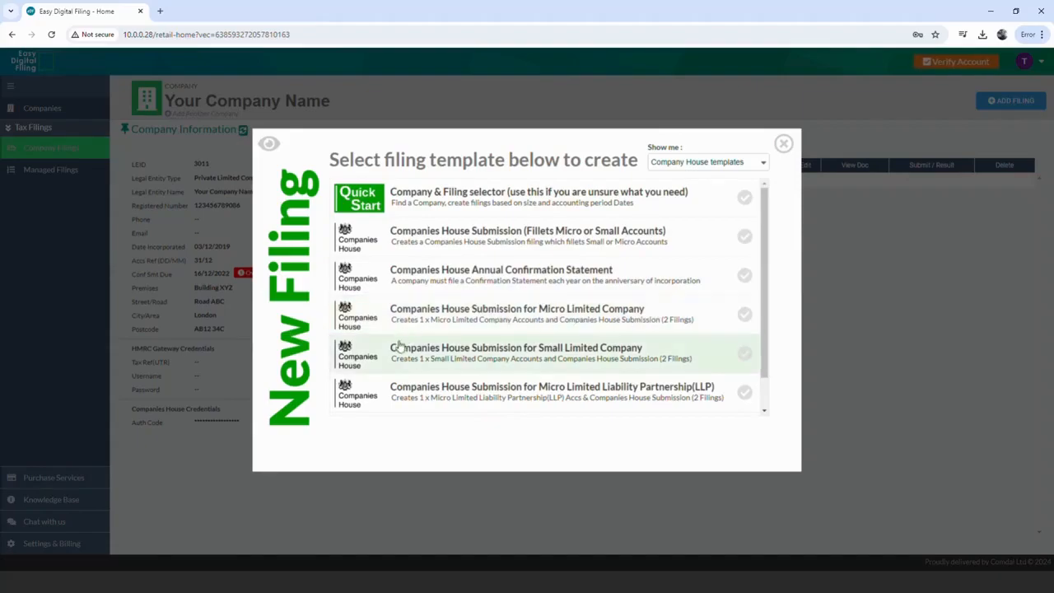
{"action": "left_click", "coordinate": [613, 330]}
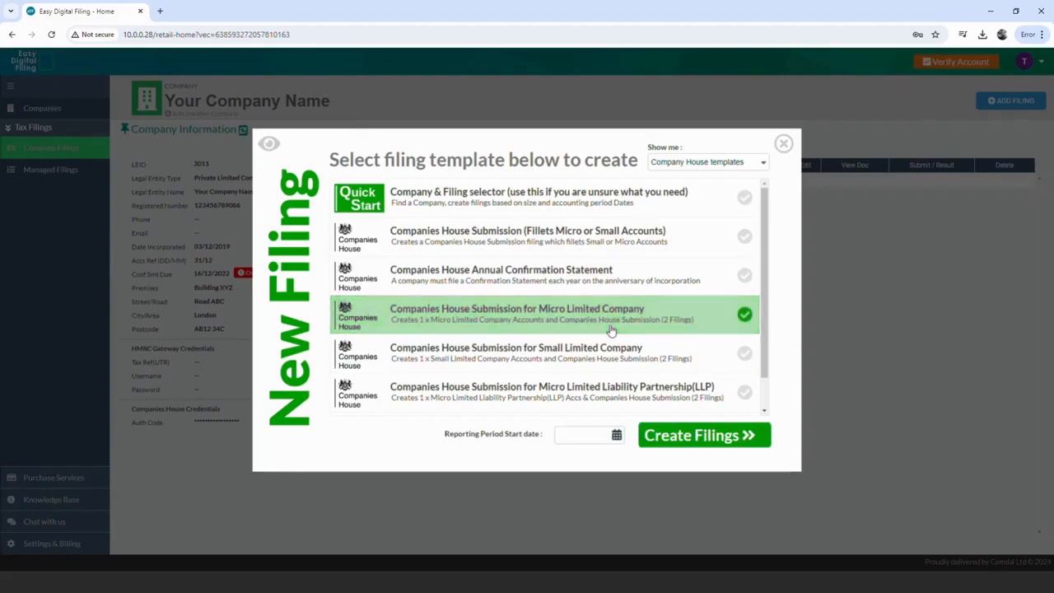
{"action": "left_click", "coordinate": [618, 434]}
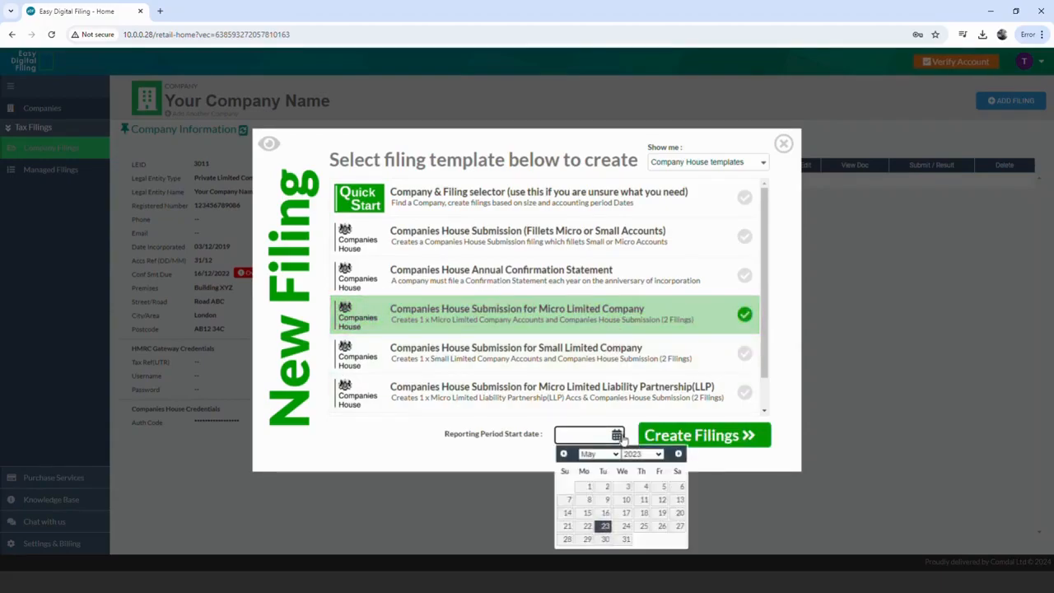
{"action": "left_click", "coordinate": [606, 527]}
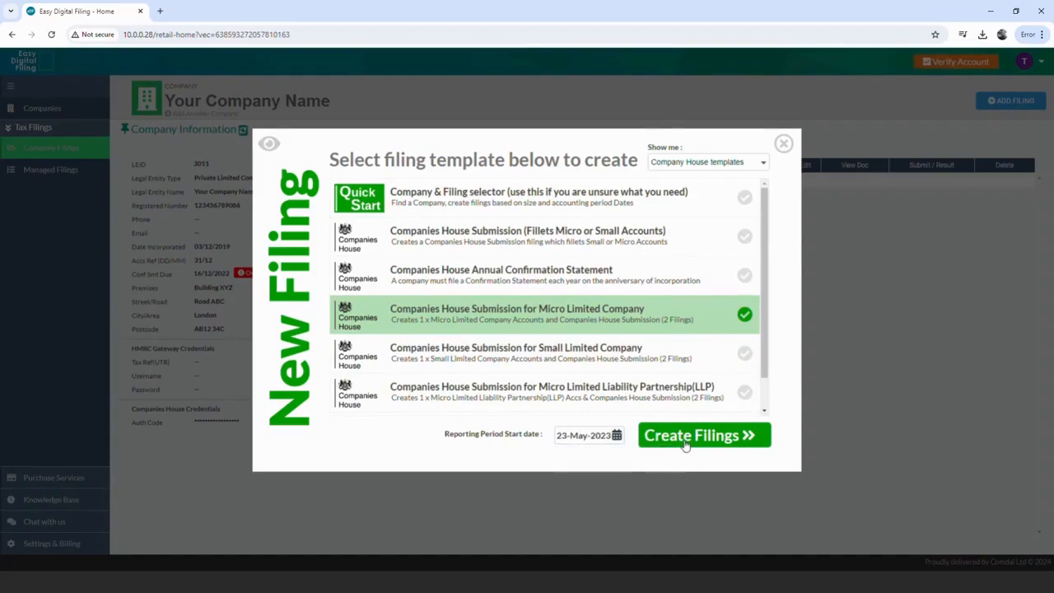
{"action": "left_click", "coordinate": [682, 444]}
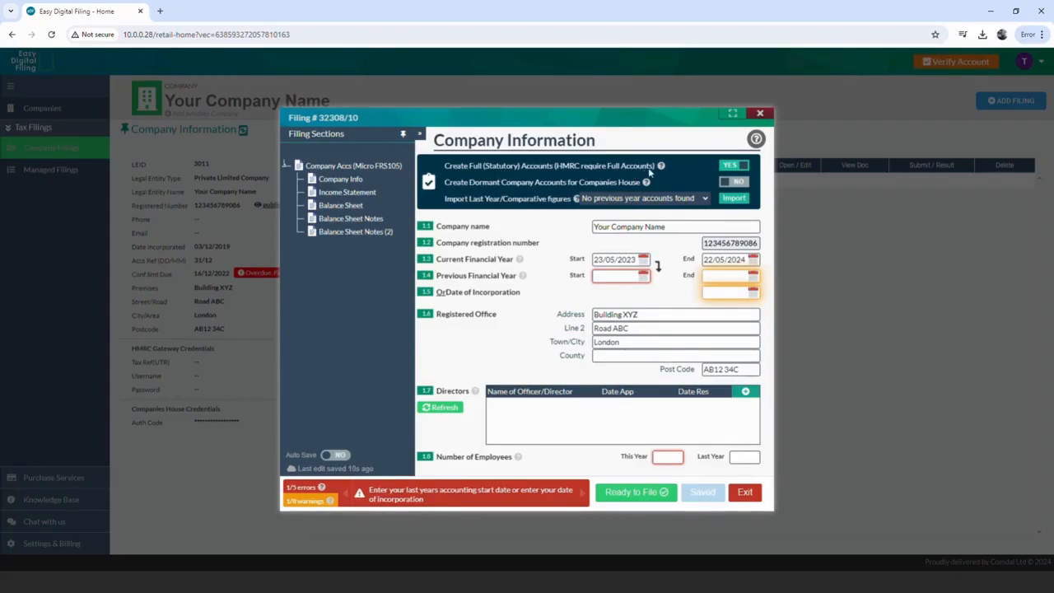
- Choose dormant company accounts instead of full accounts, with previous year 23/05/2022–22/05/2023
{"action": "left_click", "coordinate": [736, 166]}
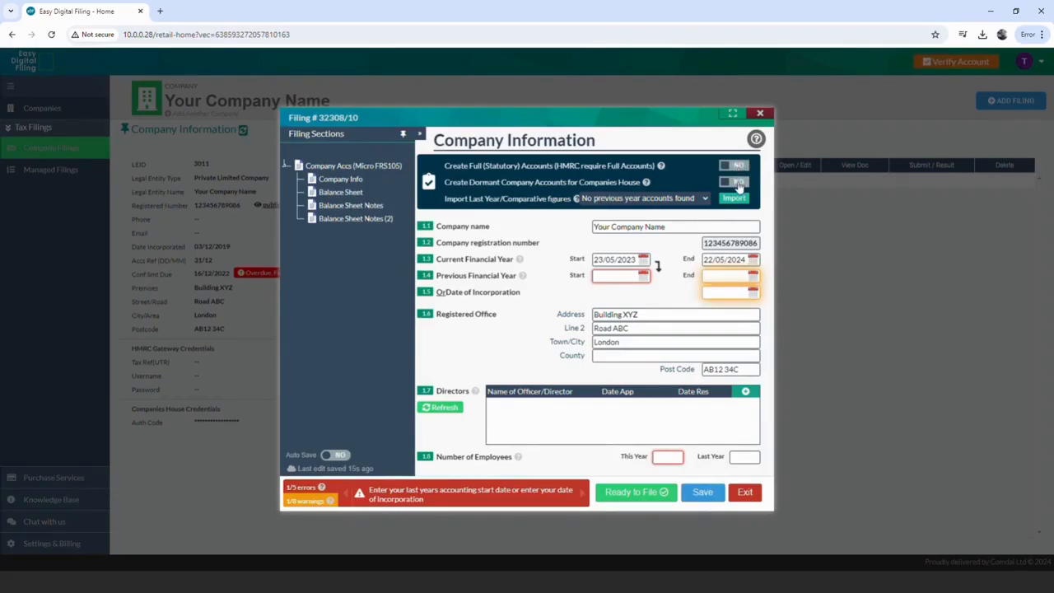
{"action": "left_click", "coordinate": [737, 183]}
{"action": "left_click", "coordinate": [664, 273]}
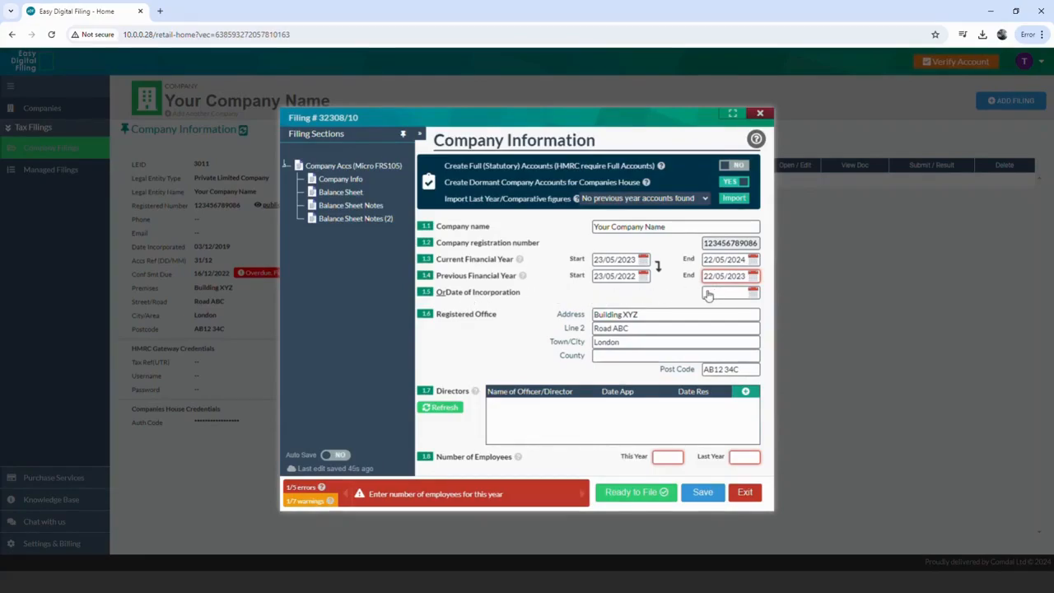
- Record 0 employees for this year and last year, save, and move to the Balance Sheet
{"action": "left_click", "coordinate": [682, 457]}
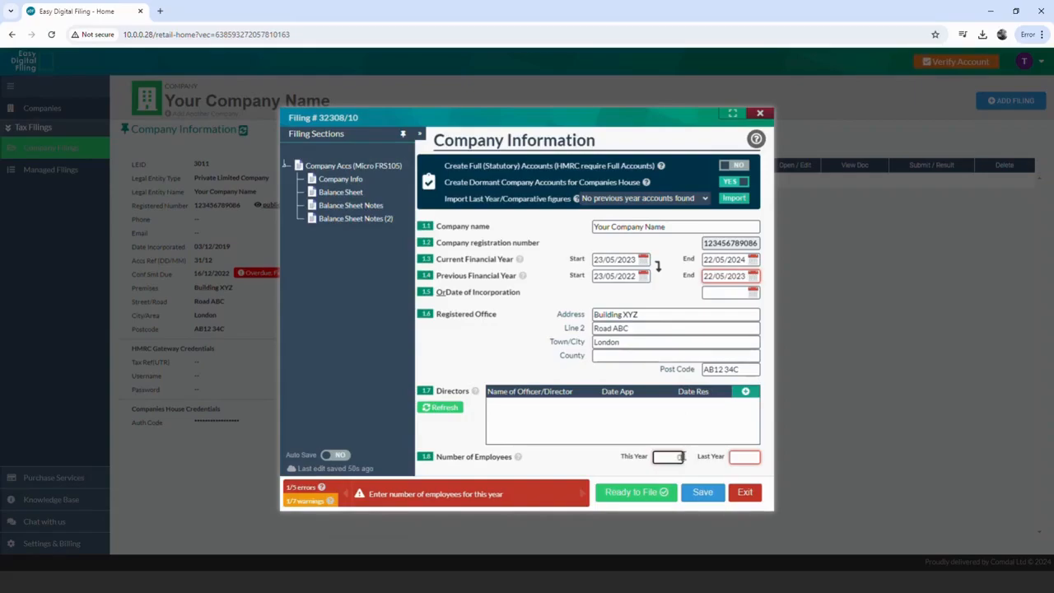
{"action": "left_click", "coordinate": [696, 459]}
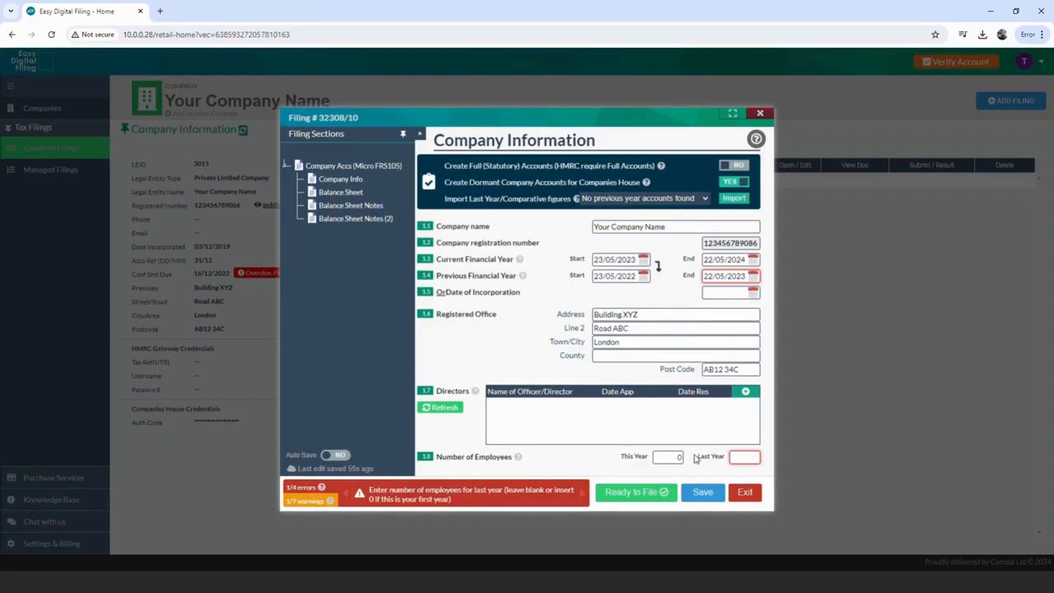
{"action": "left_click", "coordinate": [744, 459]}
{"action": "type", "text": "0"}
{"action": "left_click", "coordinate": [702, 492]}
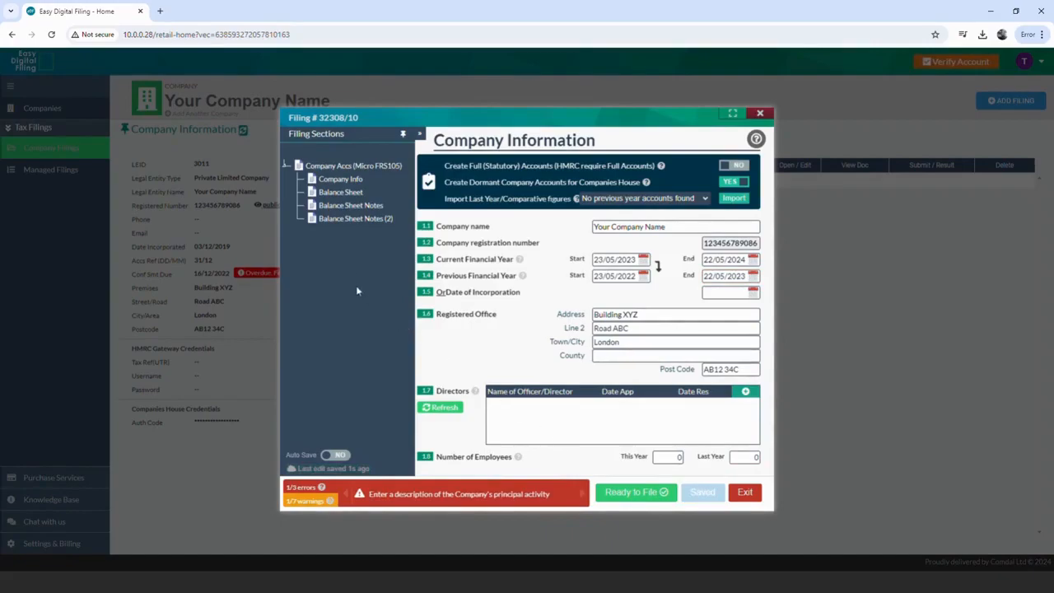
{"action": "left_click", "coordinate": [356, 196]}
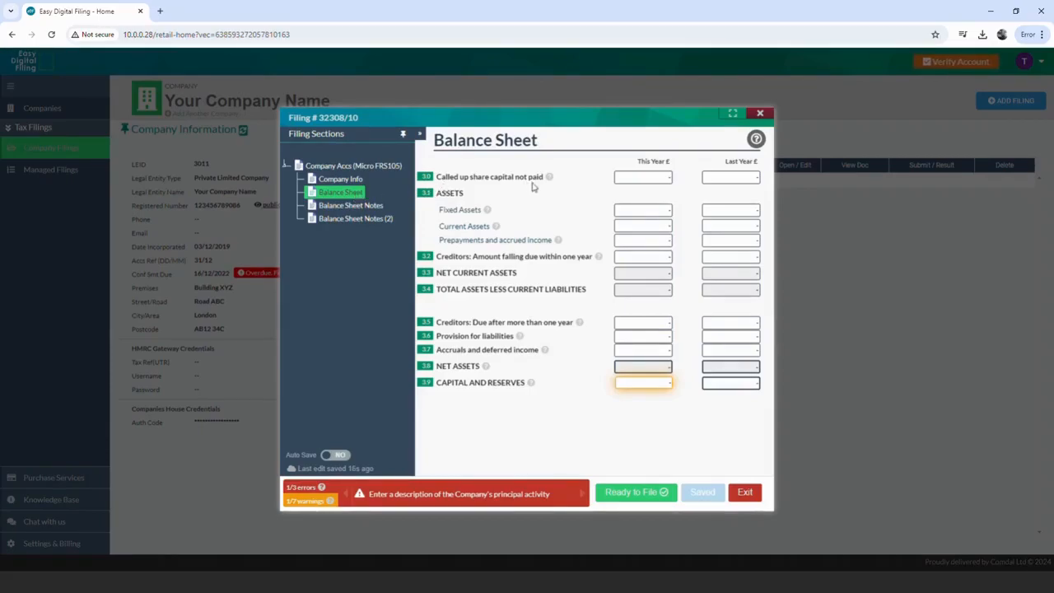
- Save the balance sheet with unpaid share capital 1, current assets 2 and capital and reserves 3
{"action": "left_click", "coordinate": [660, 182]}
{"action": "type", "text": "1"}
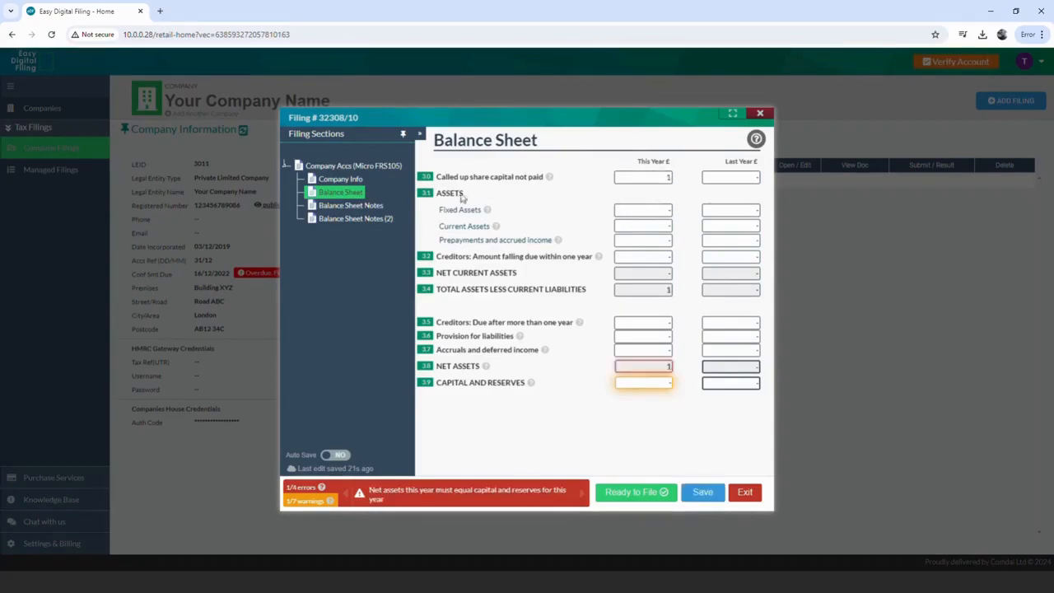
{"action": "left_click", "coordinate": [628, 231]}
{"action": "left_click", "coordinate": [683, 227]}
{"action": "left_click", "coordinate": [648, 383]}
{"action": "type", "text": "3"}
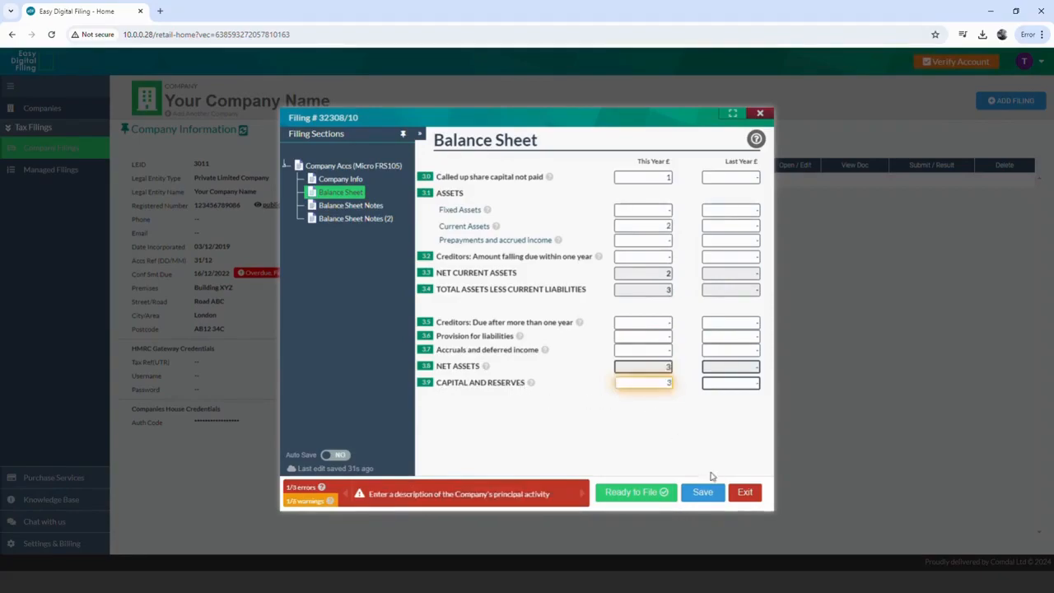
{"action": "left_click", "coordinate": [703, 492]}
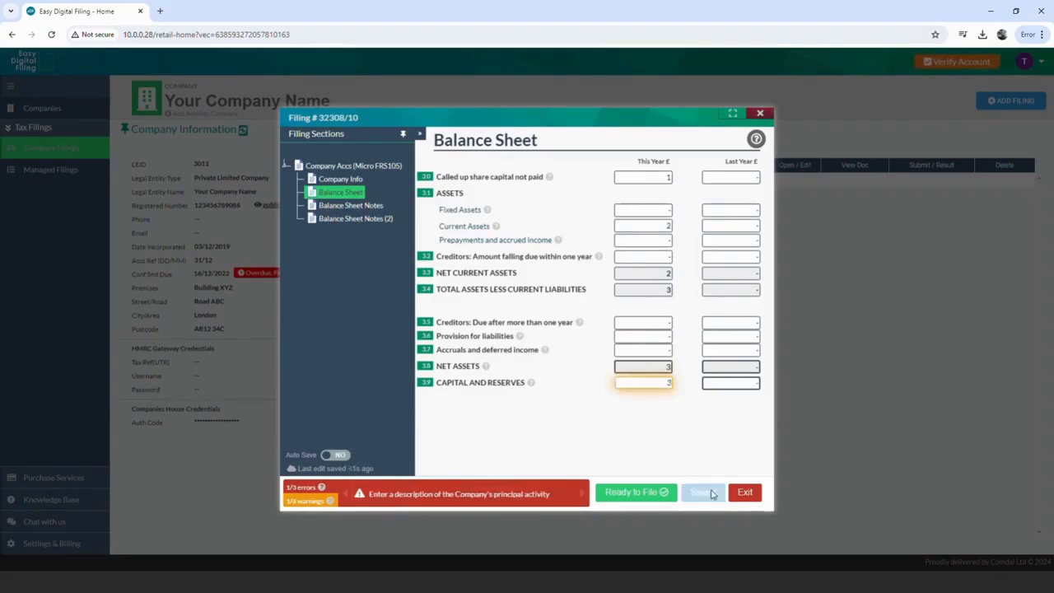
{"action": "left_click", "coordinate": [360, 206]}
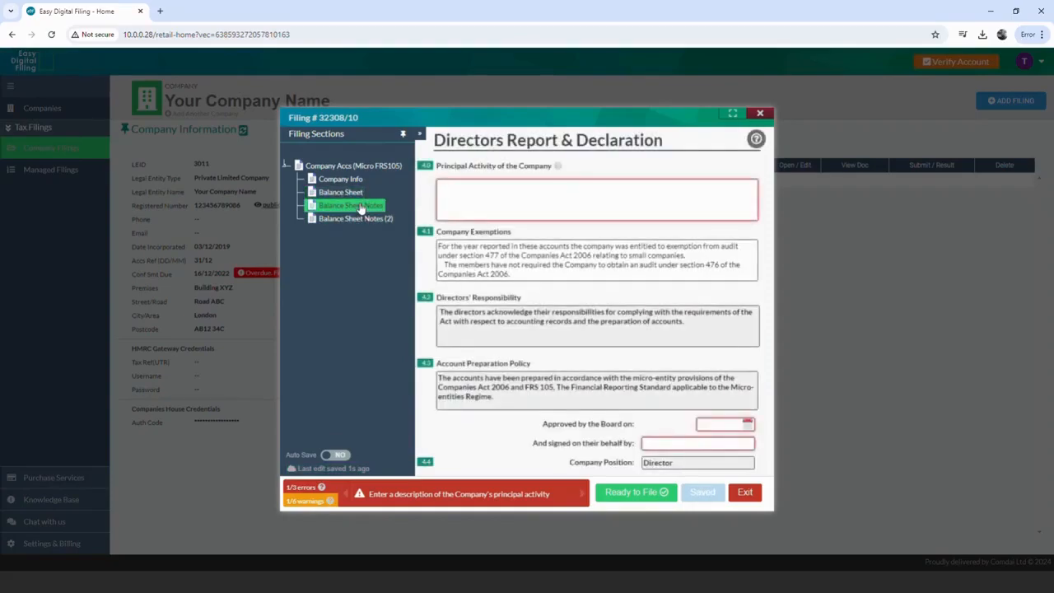
- Enter principal activity 'Dormant company', board approval date 15/08/2024 and the signing director's name
{"action": "left_click", "coordinate": [560, 205]}
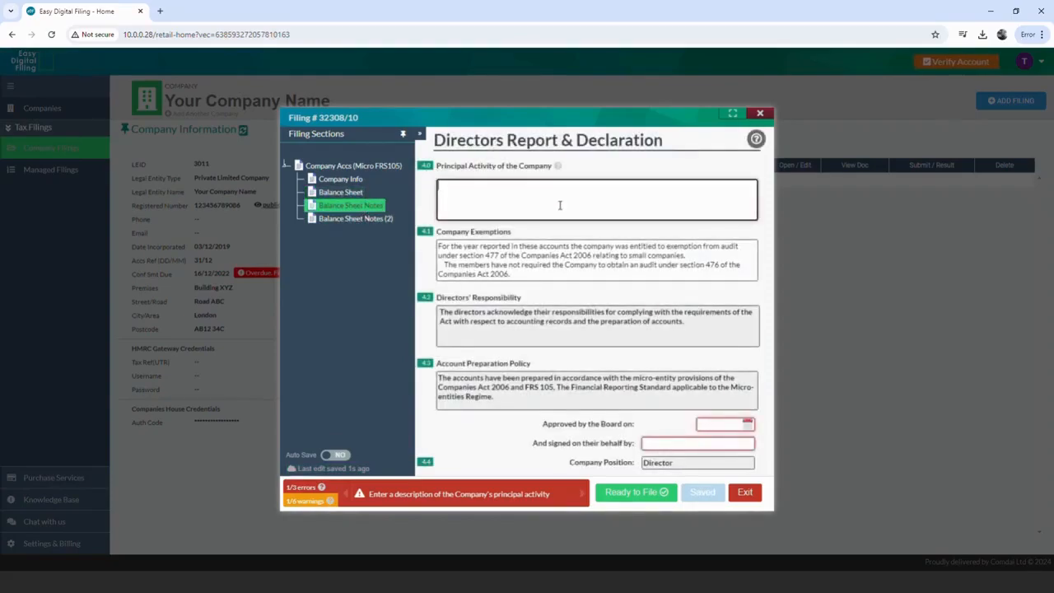
{"action": "type", "text": "Dormant company"}
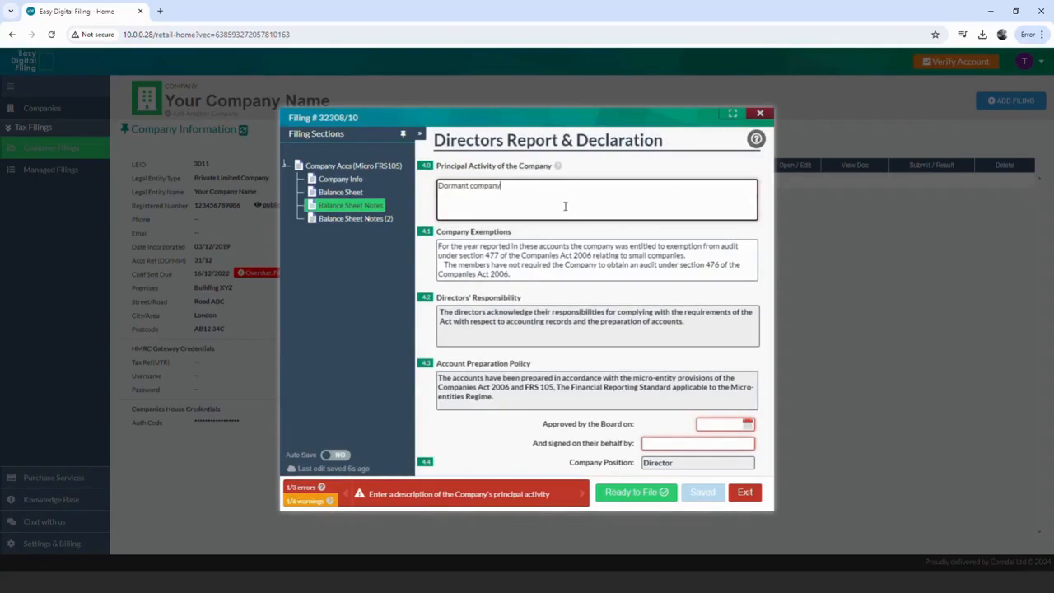
{"action": "left_click", "coordinate": [733, 424]}
{"action": "left_click", "coordinate": [793, 498]}
{"action": "left_click", "coordinate": [692, 445]}
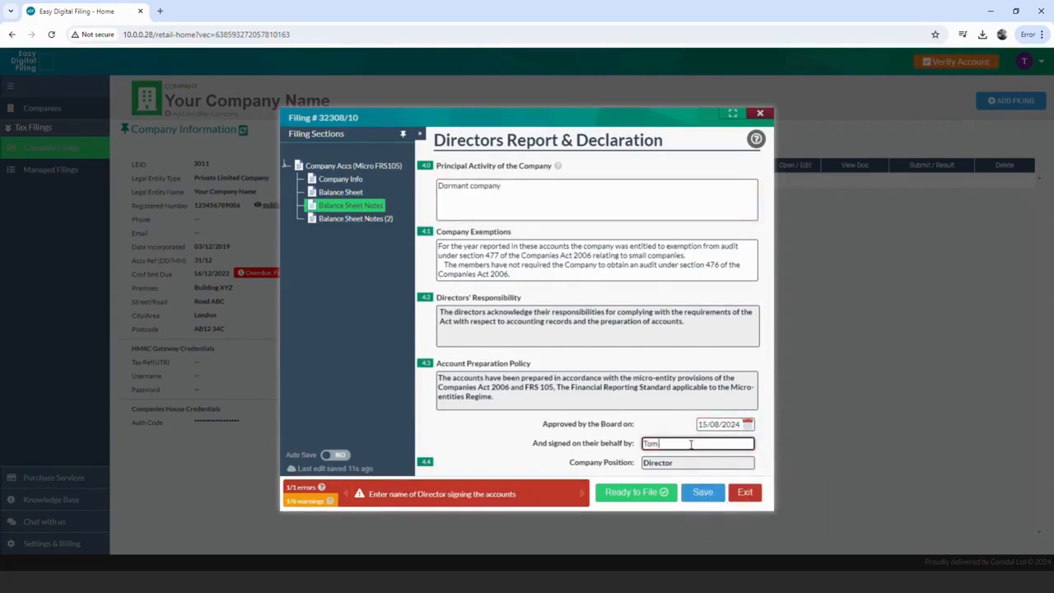
- Save the directors' report and mark filing 32308 Ready for Filing, accepting the warning
{"action": "left_click", "coordinate": [702, 492]}
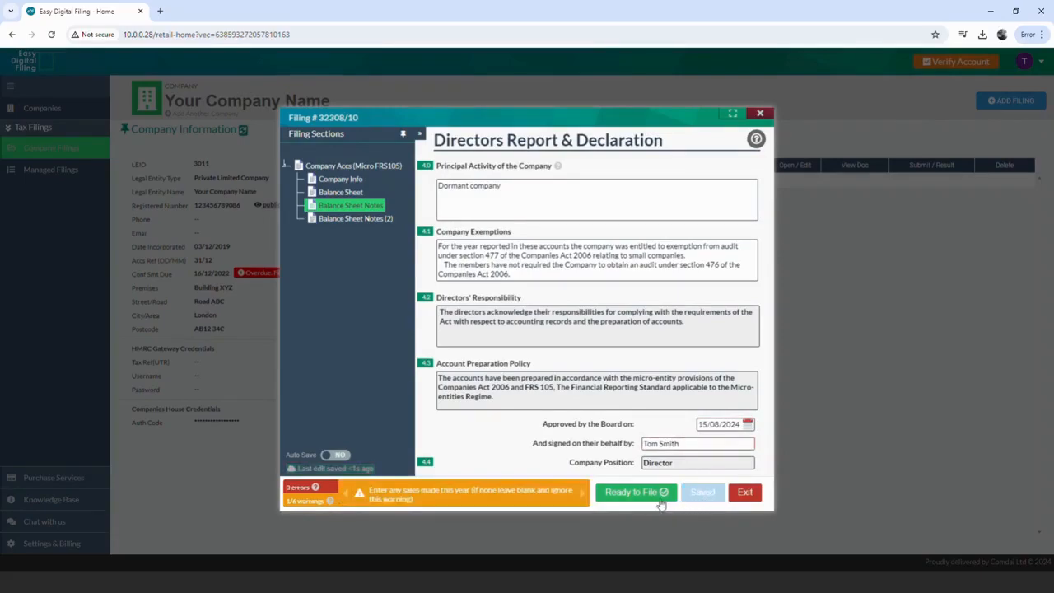
{"action": "left_click", "coordinate": [655, 498]}
{"action": "left_click", "coordinate": [607, 349]}
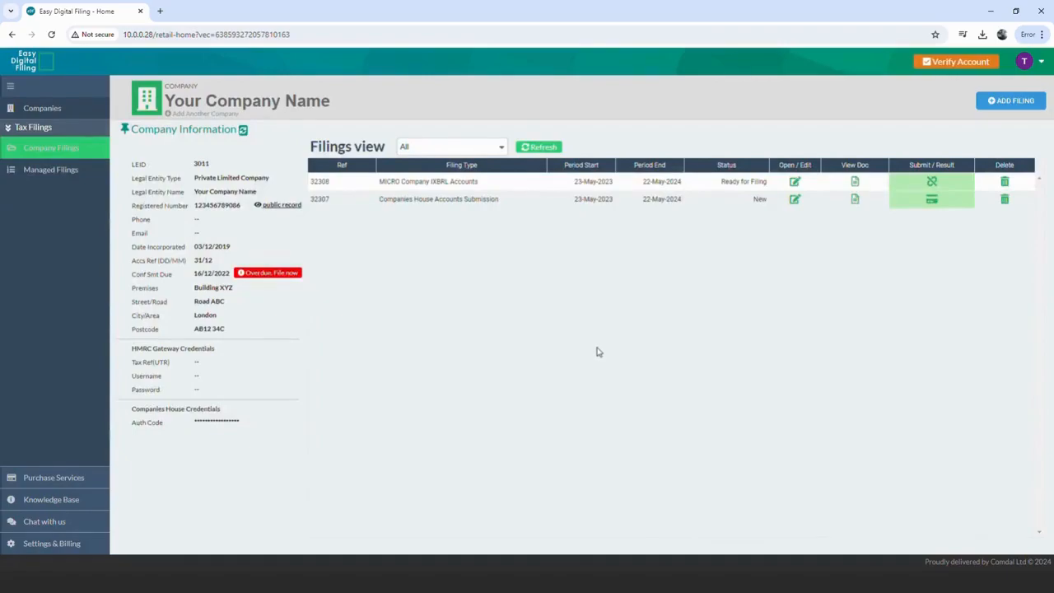
- Check the authentication code on Accounts Submission 32307 and mark it Ready for Filing
{"action": "left_click", "coordinate": [491, 202]}
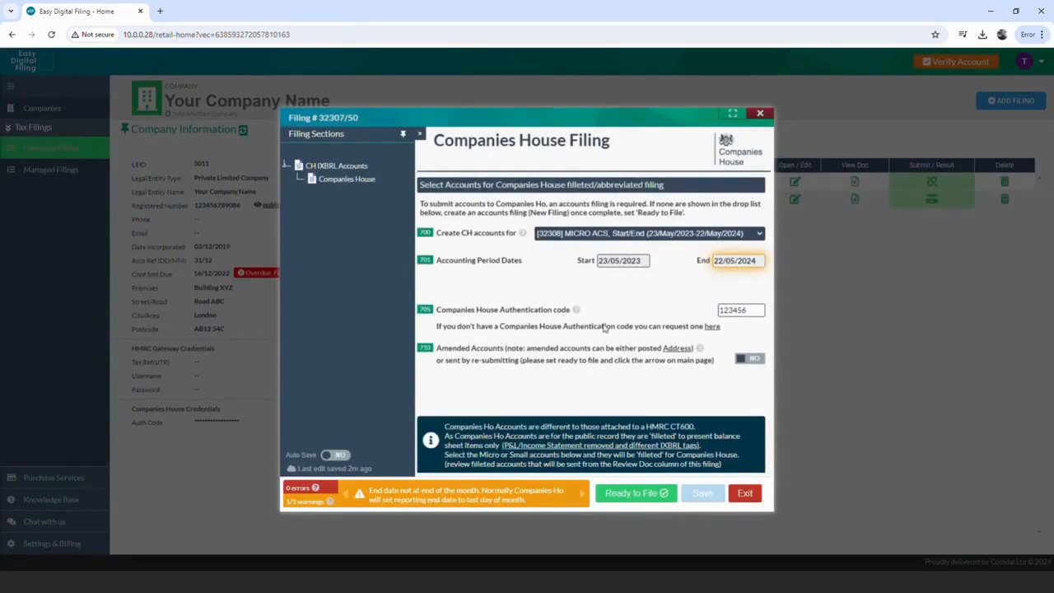
{"action": "left_click", "coordinate": [758, 317]}
{"action": "left_click", "coordinate": [671, 493]}
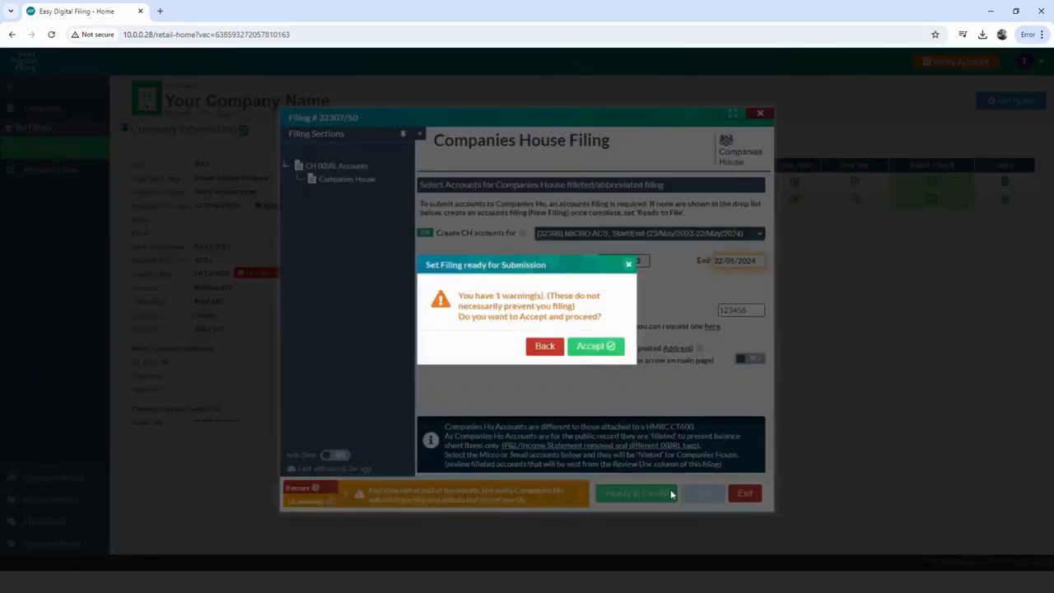
{"action": "left_click", "coordinate": [616, 349]}
{"action": "left_click", "coordinate": [855, 199]}
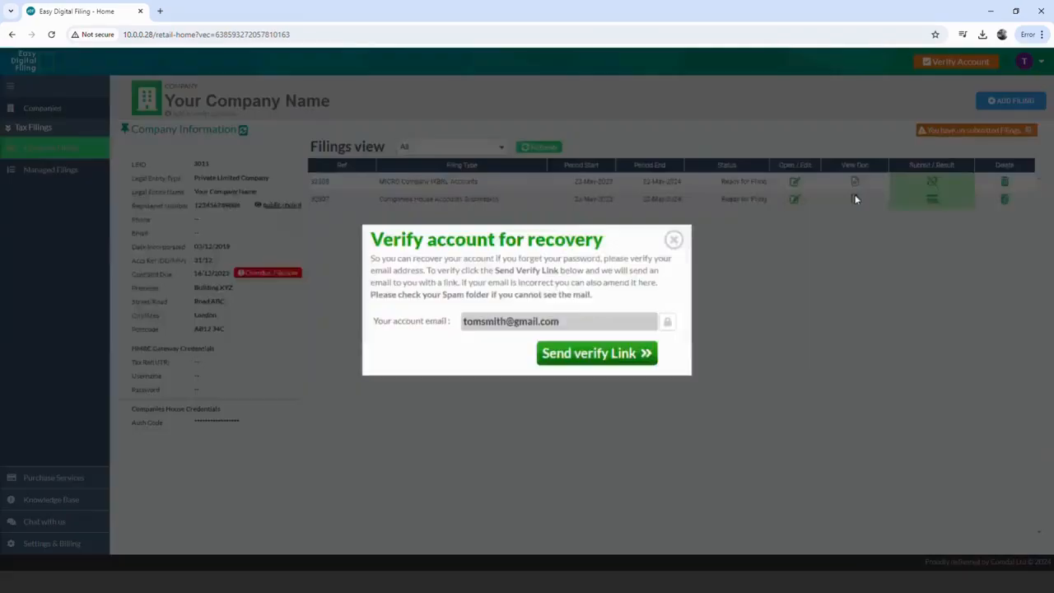
- Dismiss the account-verification prompt and start submitting filing 32307
{"action": "left_click", "coordinate": [674, 239]}
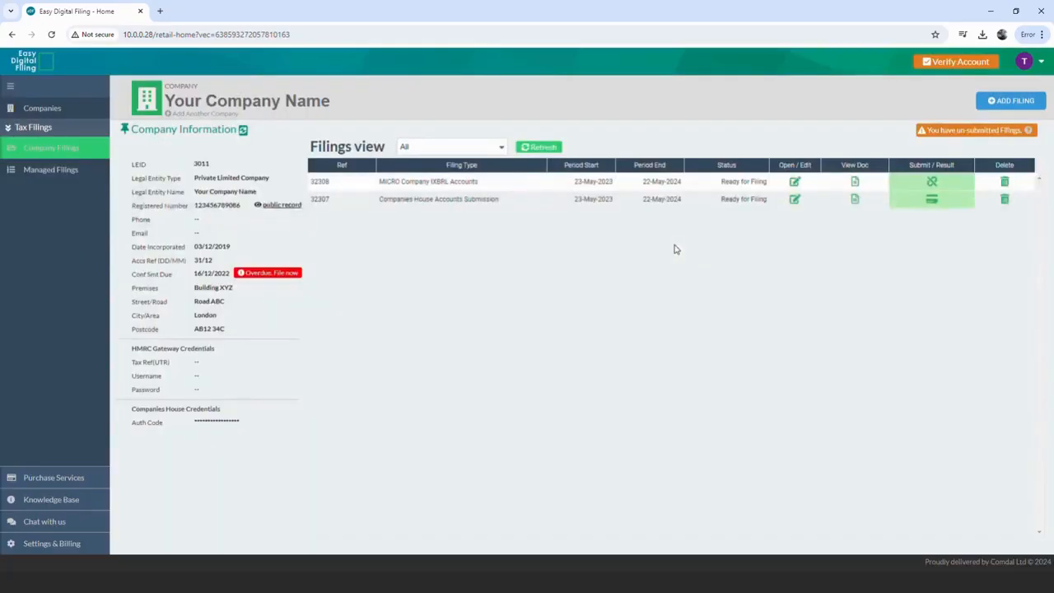
{"action": "left_click", "coordinate": [932, 202]}
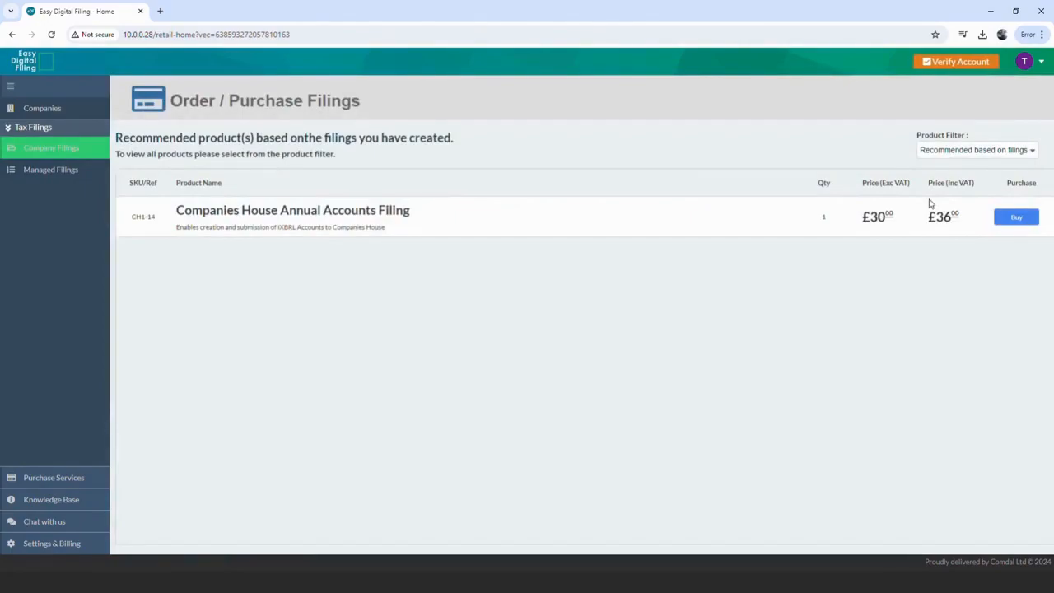
- Pay £36 by card for the Companies House Annual Accounts Filing and return to the filings list
{"action": "left_click", "coordinate": [1015, 219]}
{"action": "left_click", "coordinate": [614, 360]}
{"action": "type", "text": "4111111111111"}
{"action": "type", "text": "1111126123"}
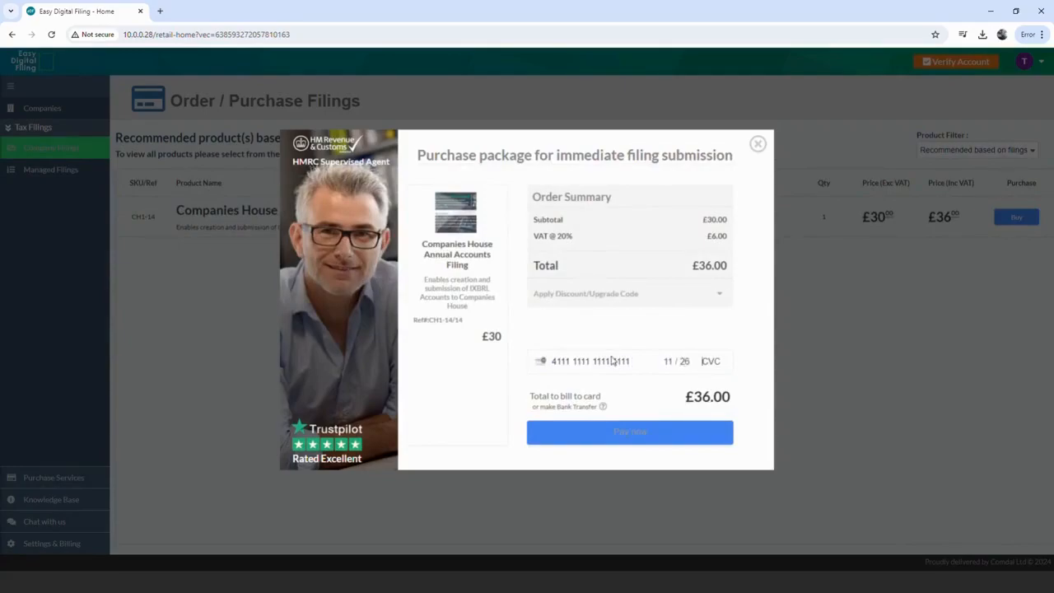
{"action": "left_click", "coordinate": [646, 431]}
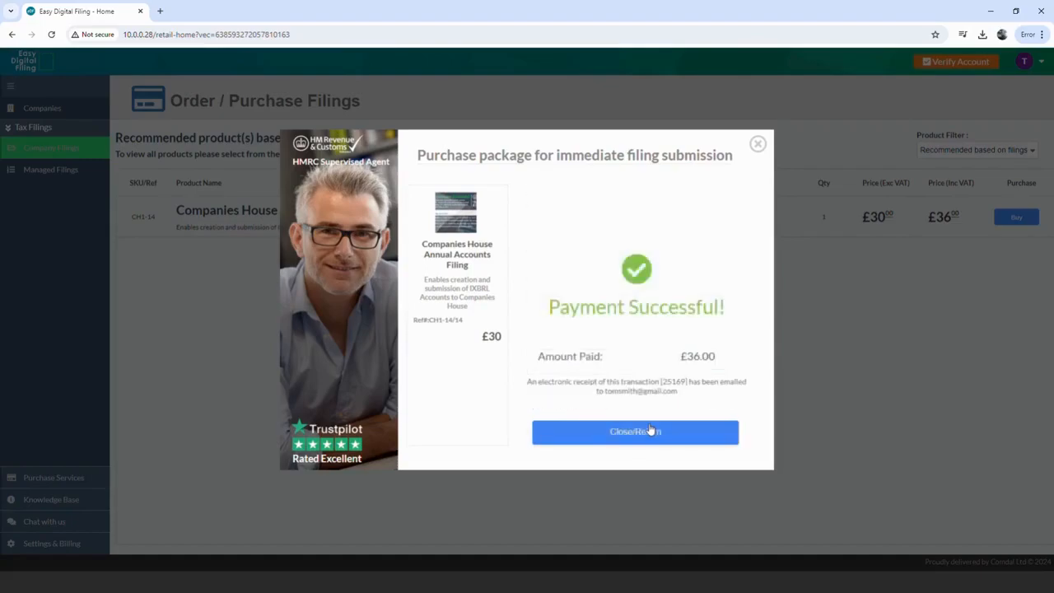
{"action": "left_click", "coordinate": [650, 431]}
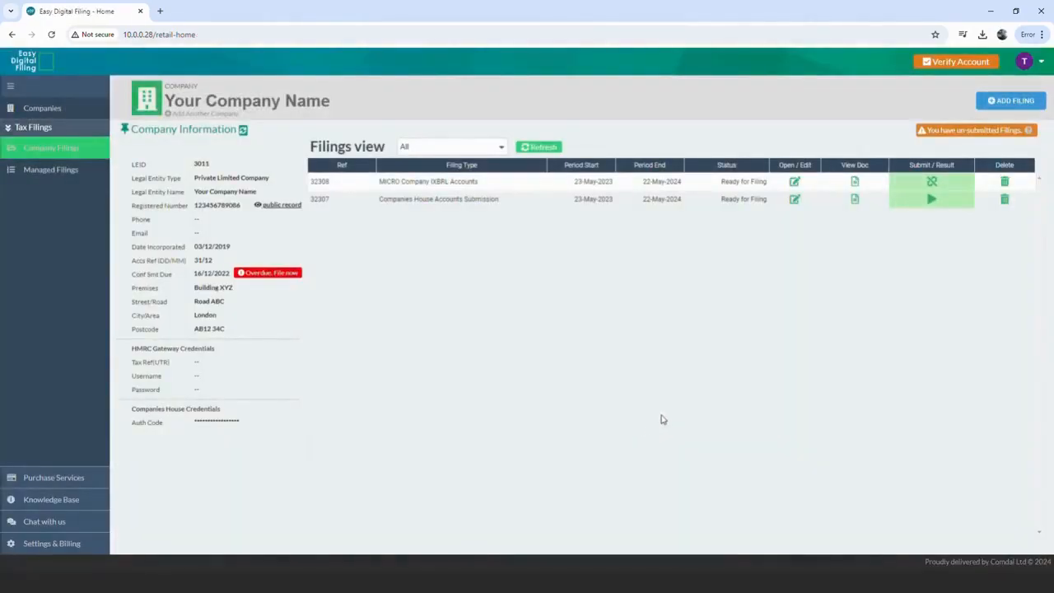
- Submit filing 32307 to Companies House and close the result, leaving it In Review
{"action": "left_click", "coordinate": [933, 201]}
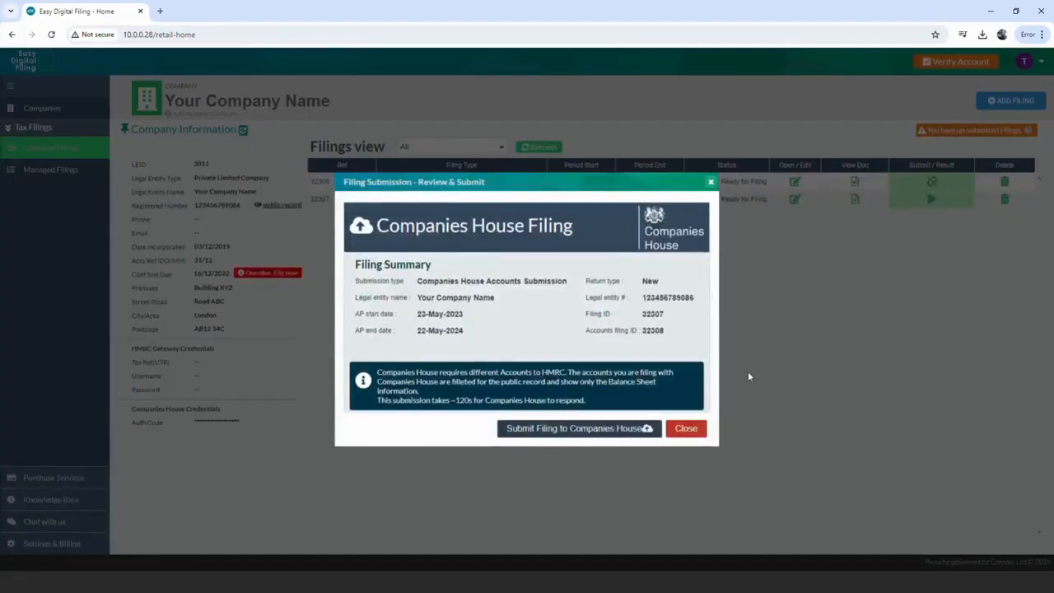
{"action": "left_click", "coordinate": [620, 432]}
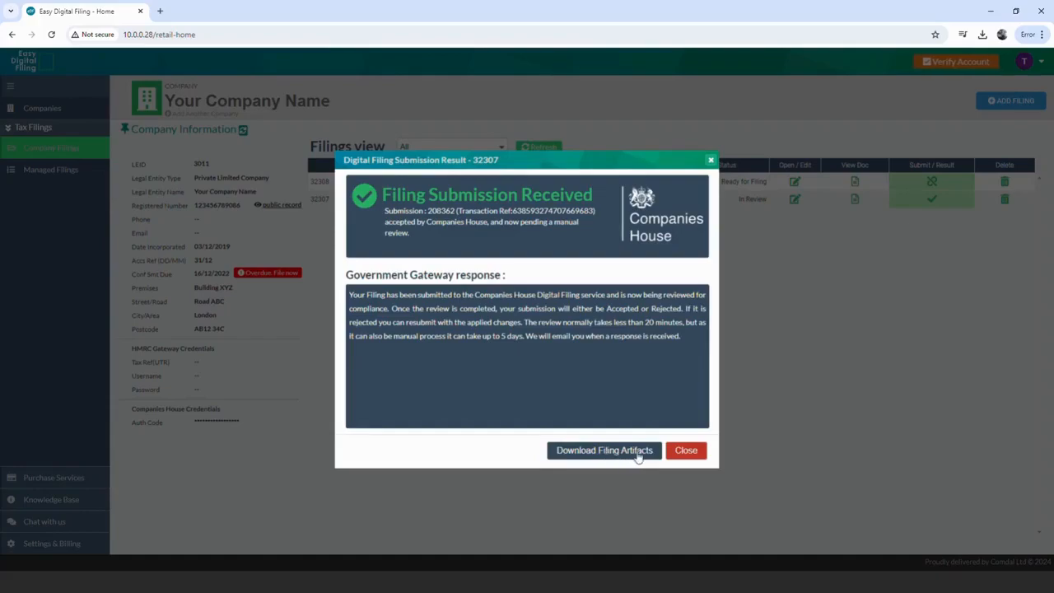
{"action": "left_click", "coordinate": [691, 455]}
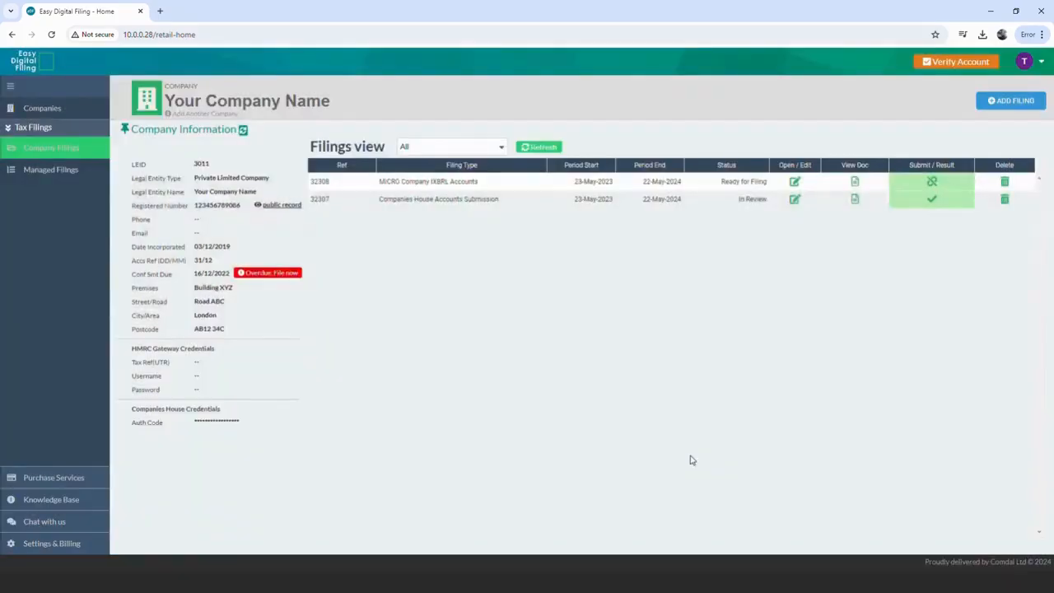